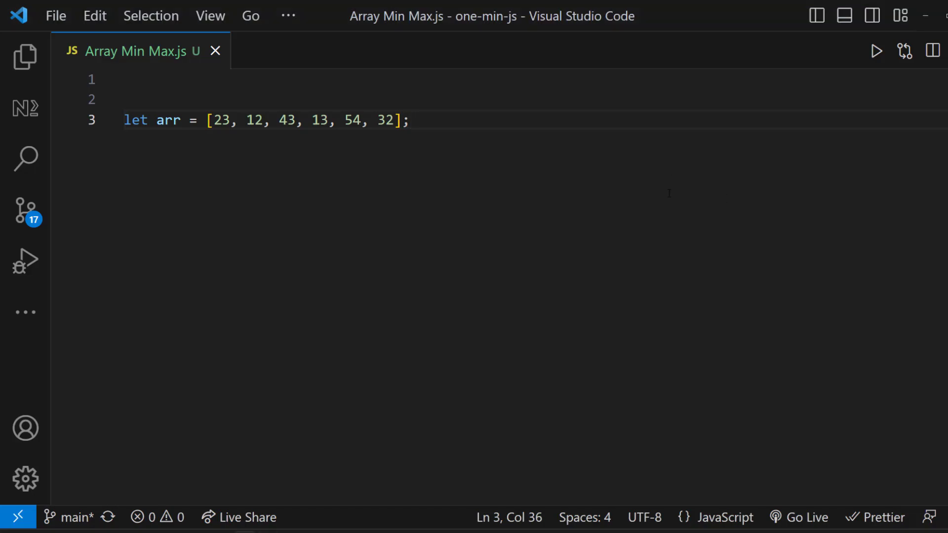
Log Math.min(...arr) and Math.max(...arr), save, and run to print 12 and 54
key(Return)
key(Return)
text(console.log()
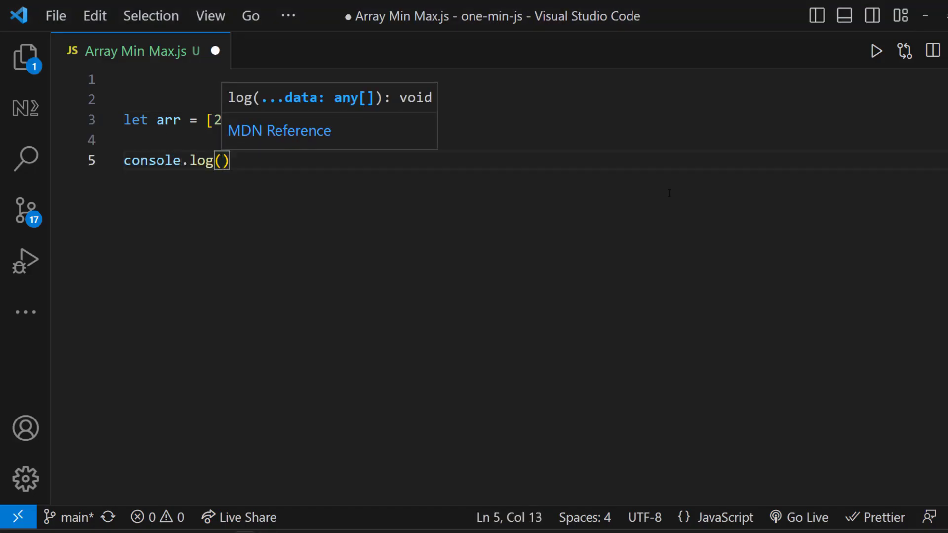
text(Math.min)
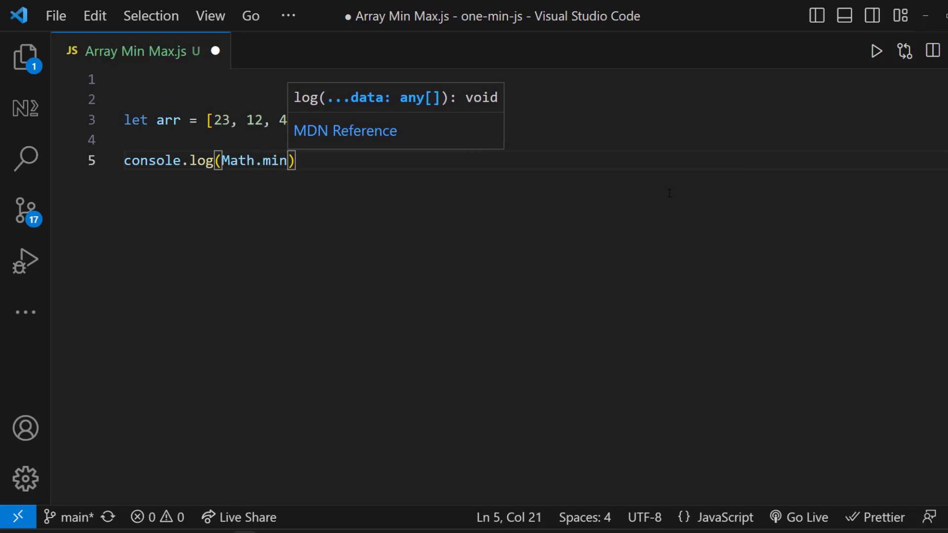
text(()
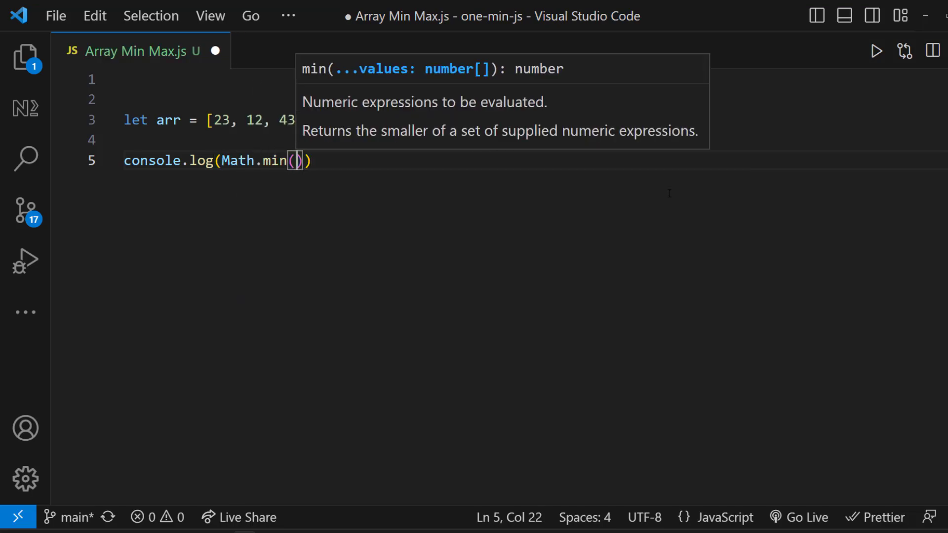
text(...arr)
key(End)
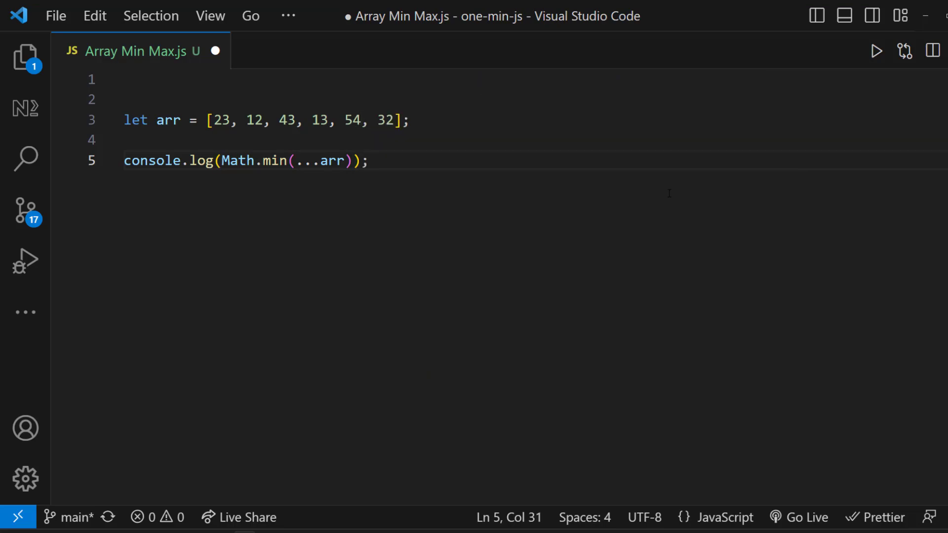
key(shift+alt+Down)
double_click(274, 181)
text(max)
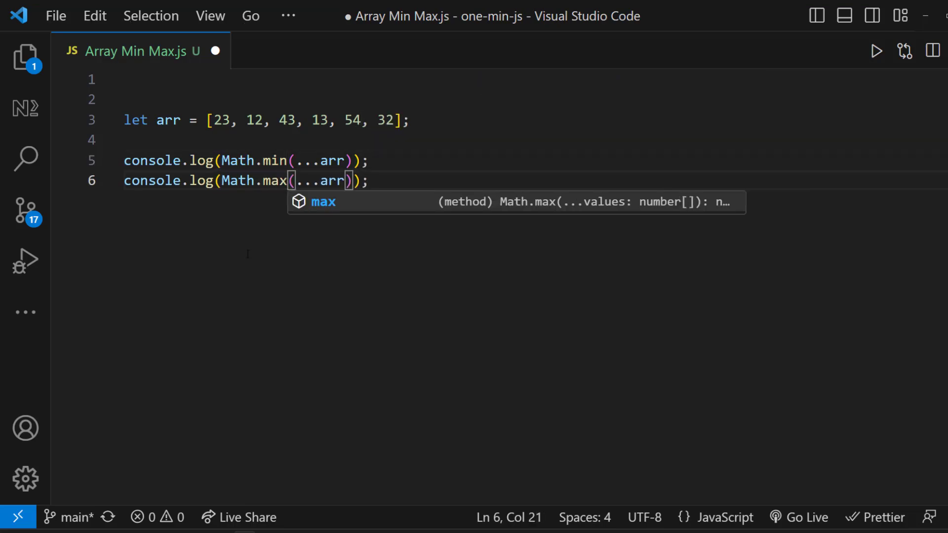
key(End)
key(ctrl+s)
click(876, 52)
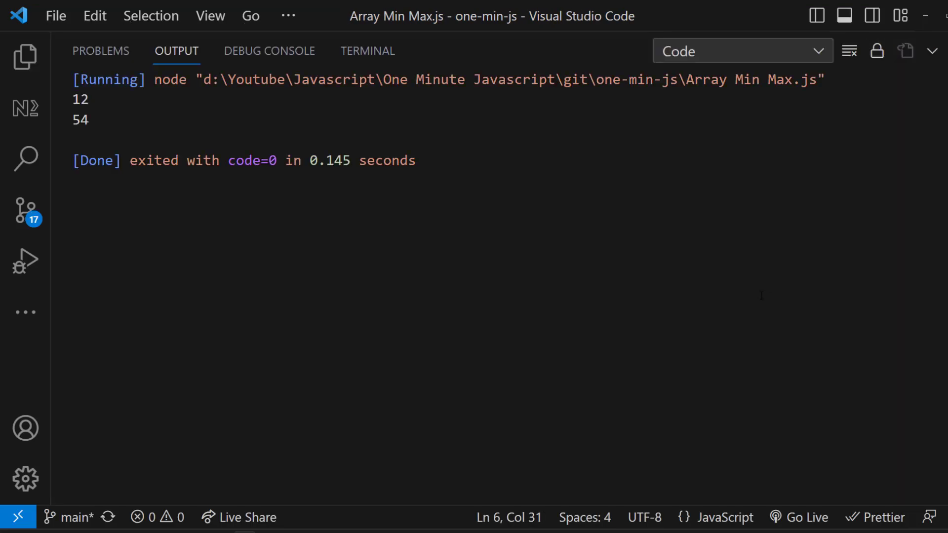
Comment out the Math.min/max lines and declare maxVal and minVal
click(850, 53)
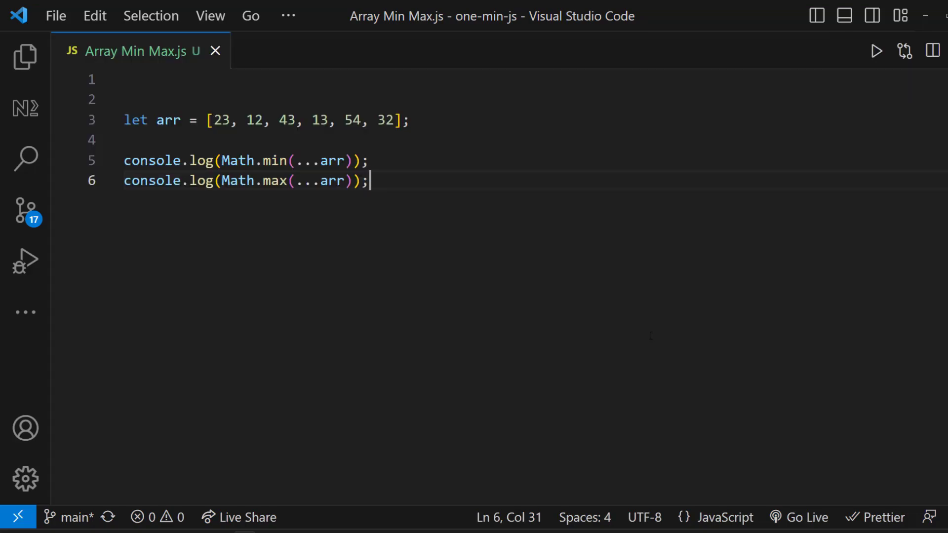
drag(370, 181, 124, 161)
key(ctrl+slash)
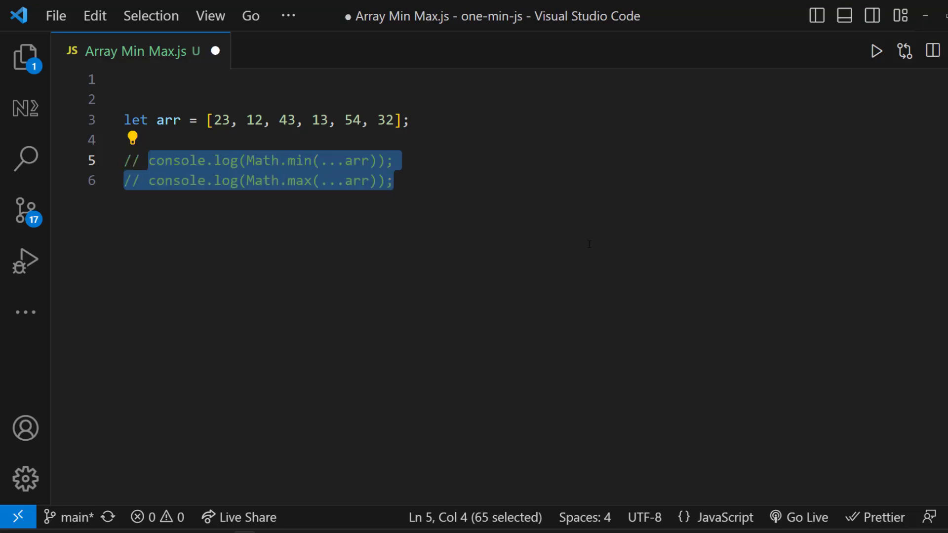
click(509, 198)
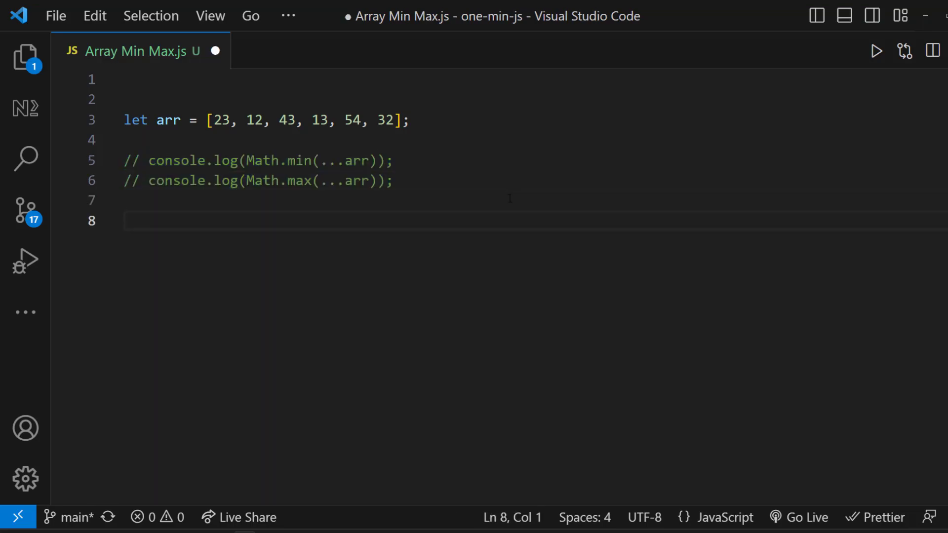
text(let maxVal )
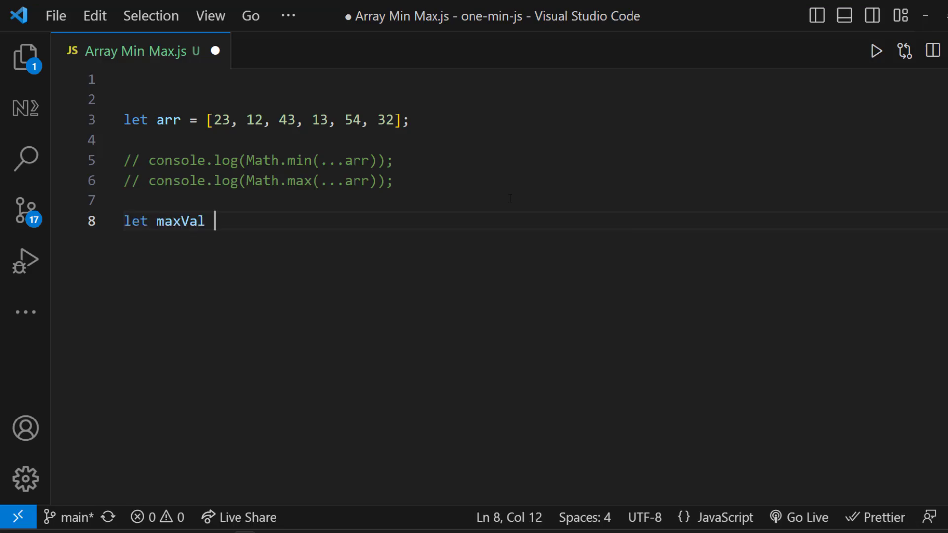
text(= arr[0];)
key(shift+alt+Down)
text(in)
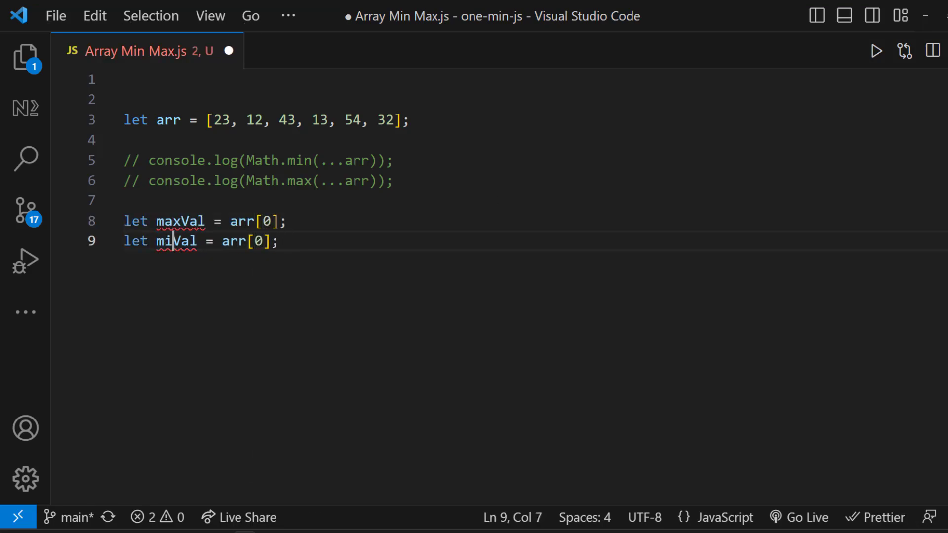
key(End)
key(Return)
text(fo)
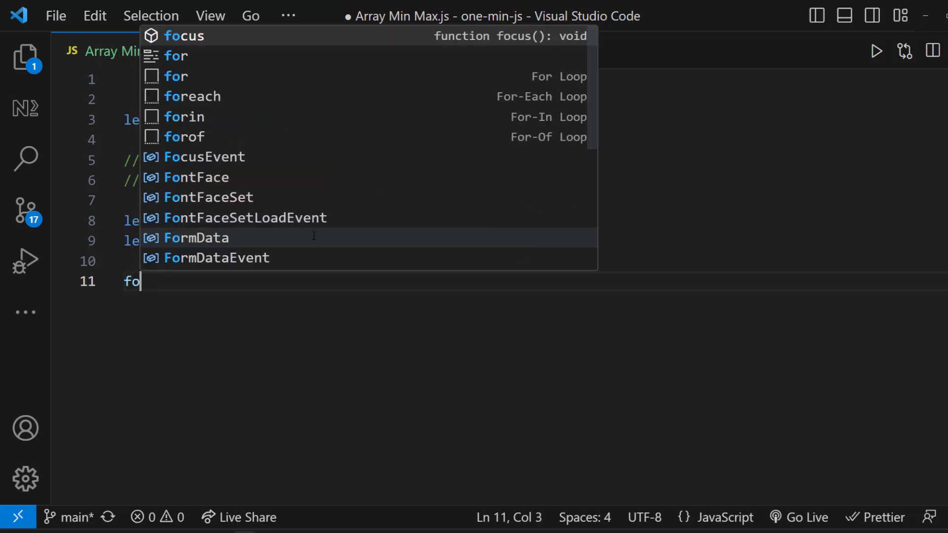
text(r (let item of arr)
Write a for...of loop with if checks updating maxVal and minVal
key(End)
text({)
key(Return)
text(if)
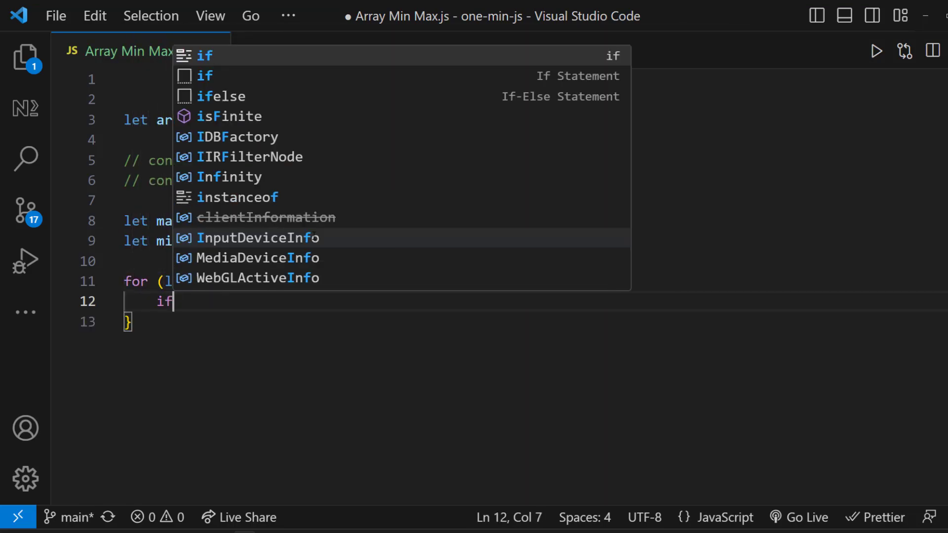
text( (item > maxVal) {)
key(Return)
text(max)
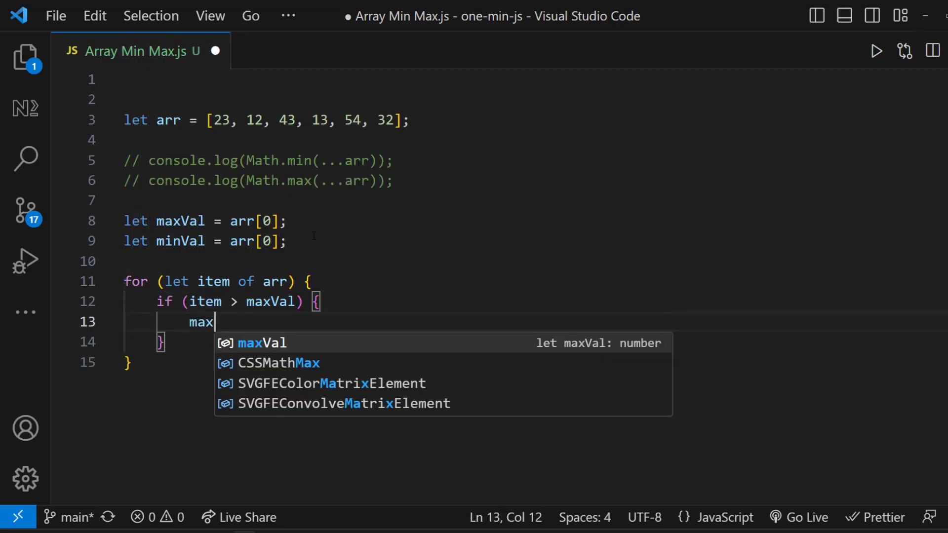
text(Val = item;)
key(Down)
key(Return)
text(if)
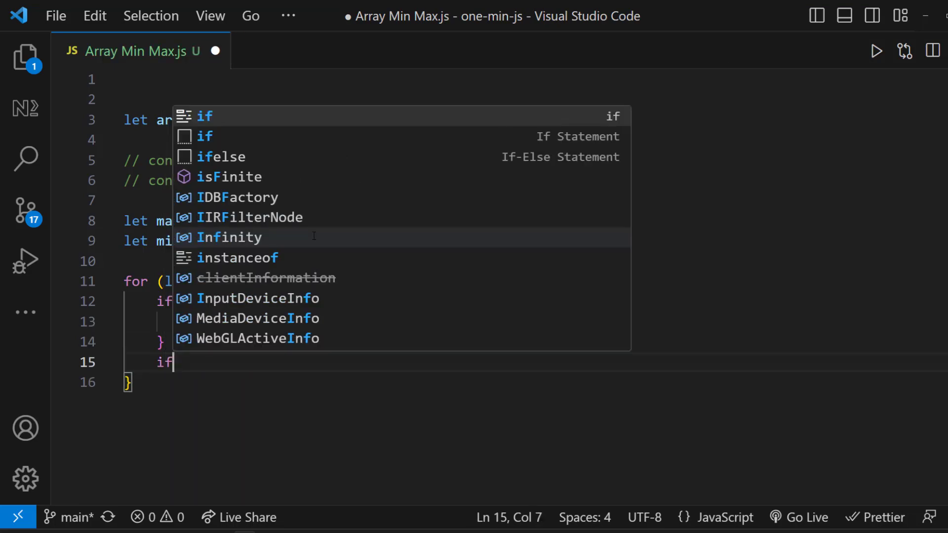
text( (item < minVal) {)
key(Return)
text(min)
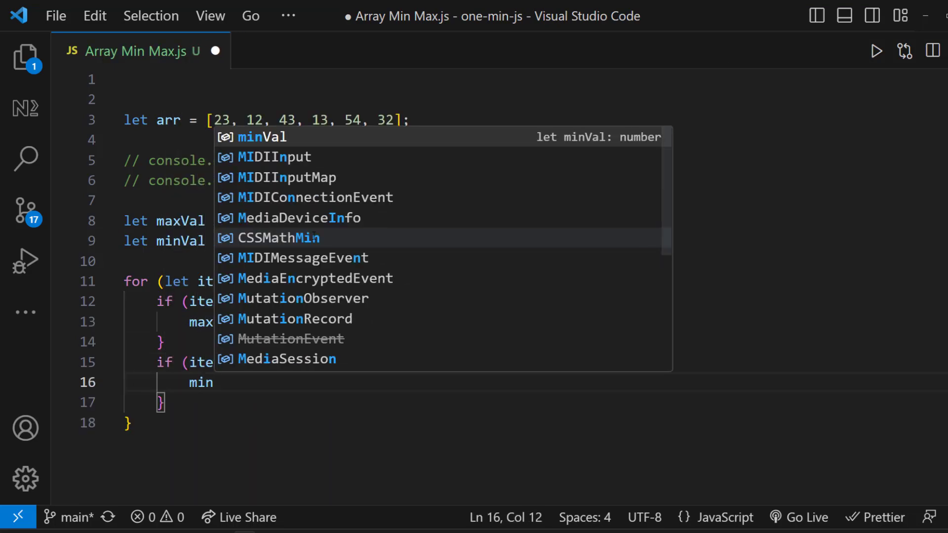
text(Val = item;)
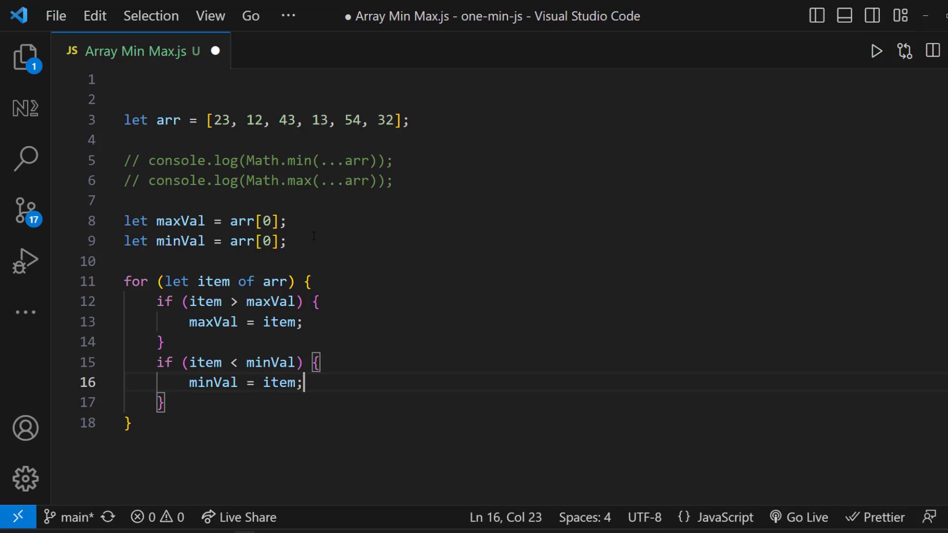
Log minVal and maxVal after the loop, save, and run to print 12 and 54
key(ctrl+End)
key(Return)
key(Return)
text(console.log()
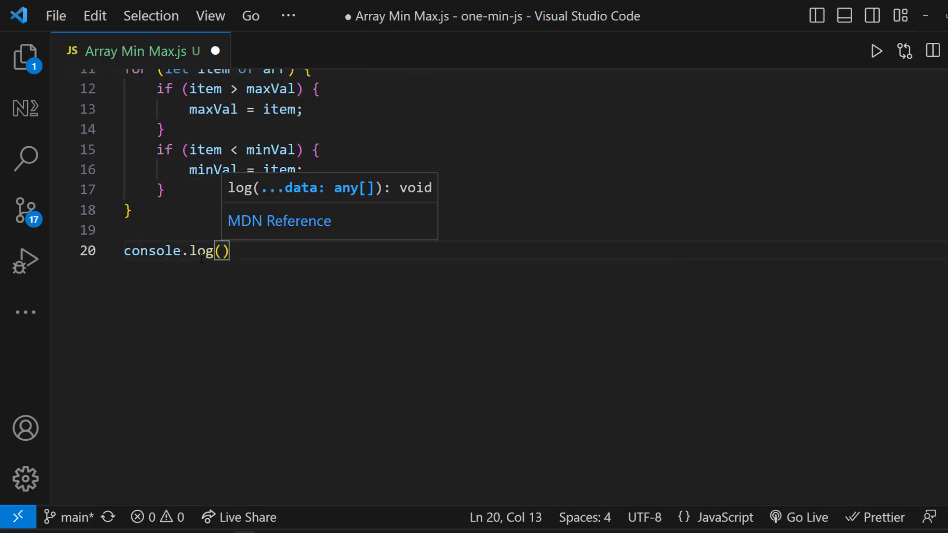
text(minVal);)
key(Return)
text(console.log(m)
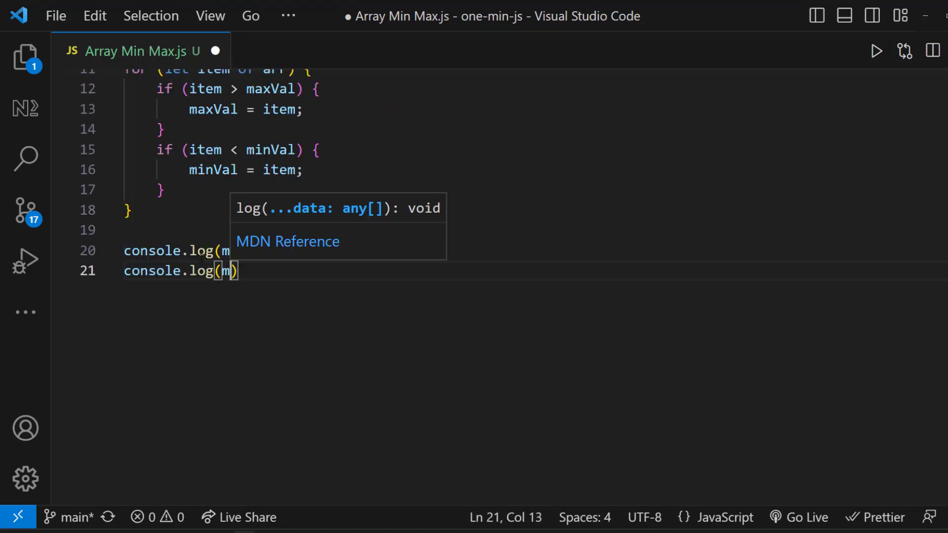
text(axVal);)
key(ctrl+s)
key(ctrl+alt+n)
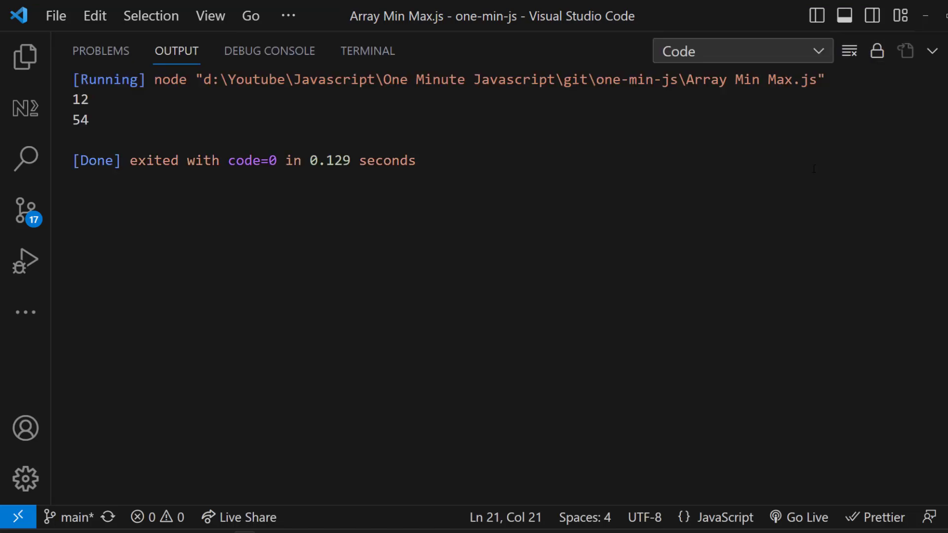
click(850, 52)
Comment out the loop code and paste the subjects array of names and marks
key(ctrl+j)
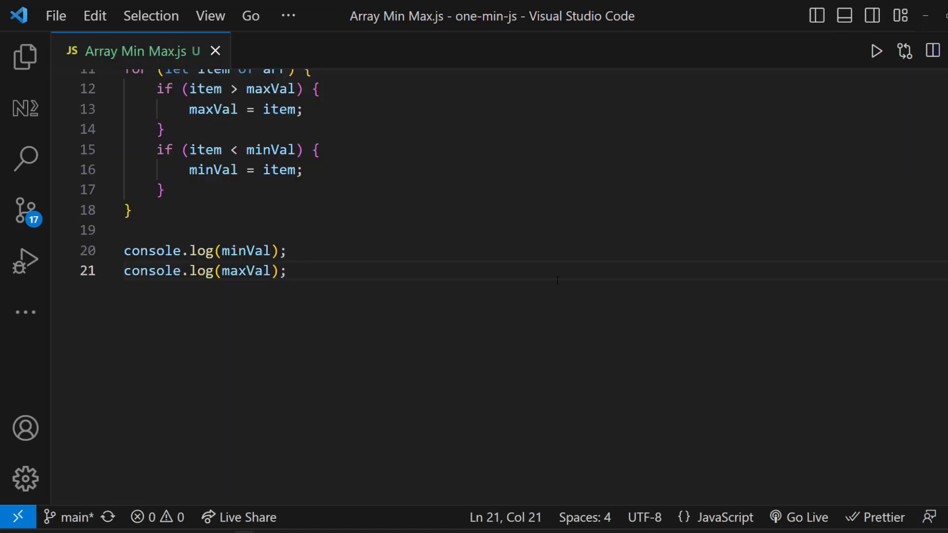
scroll(557, 281, up, 5)
shift+click(123, 221)
key(ctrl+slash)
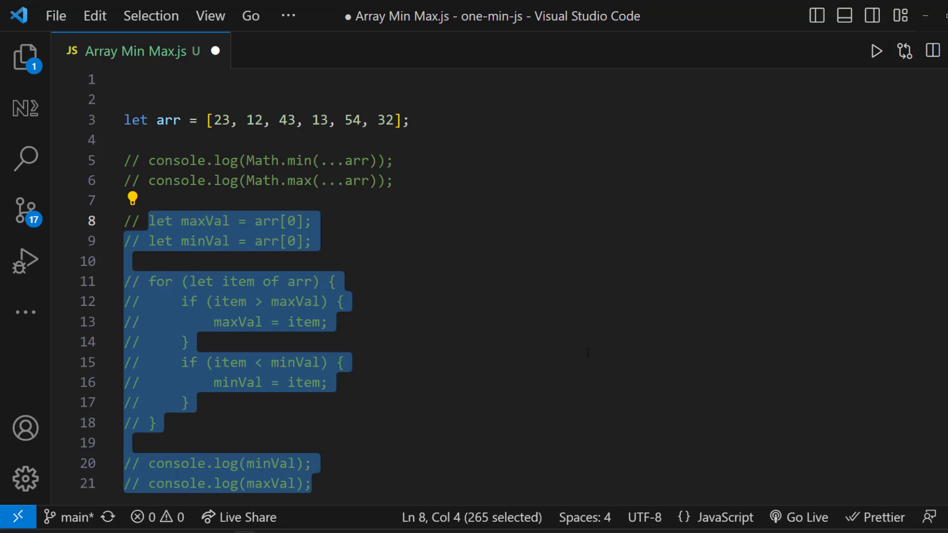
scroll(296, 297, down, 10)
click(319, 79)
text(let subjects = [     {name: "Science", mark: 89},     {name: "Maths", mark: 96},     {name: "Language", mark: 78},     {name: "Art", mark: 94}, ];)
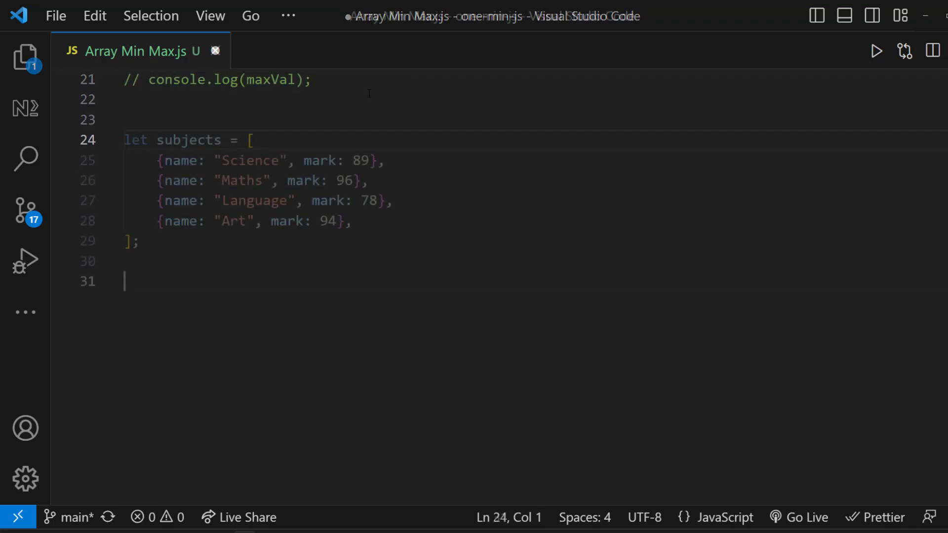
key(ctrl+s)
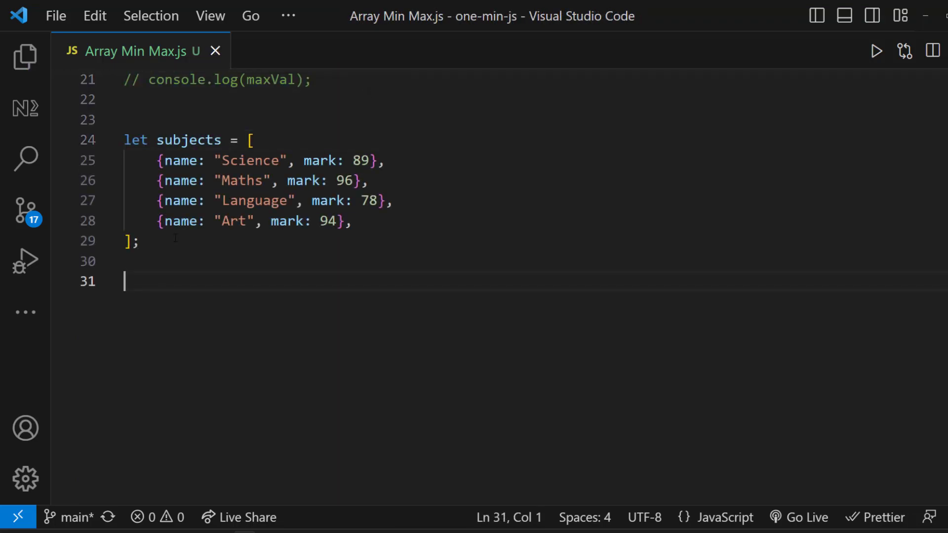
Add maxMark/minMark with a for...of loop over subjects and run to print 78 and 96
text(let maxMark = subjects[0].mark; let minMark = subjects[0].mark;)
scroll(474, 297, down, 4)
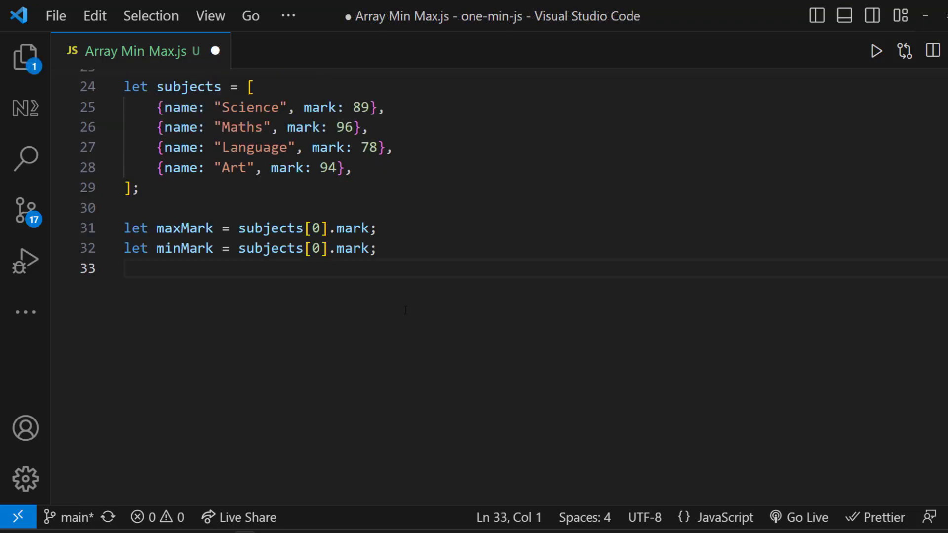
text(for (let subject of subjects) {     if (subject.mark > maxMark) {         maxMark = subject.mark;     }     if (subject.mark < minMark) {         minMark = subject.mark;     } }  console.log(minMark); console.log(maxMark);)
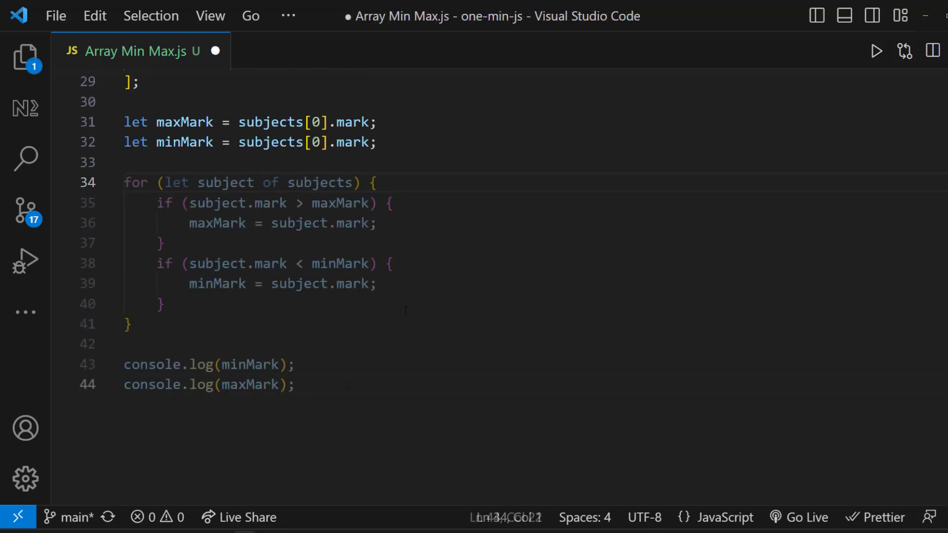
key(ctrl+s)
key(ctrl+alt+n)
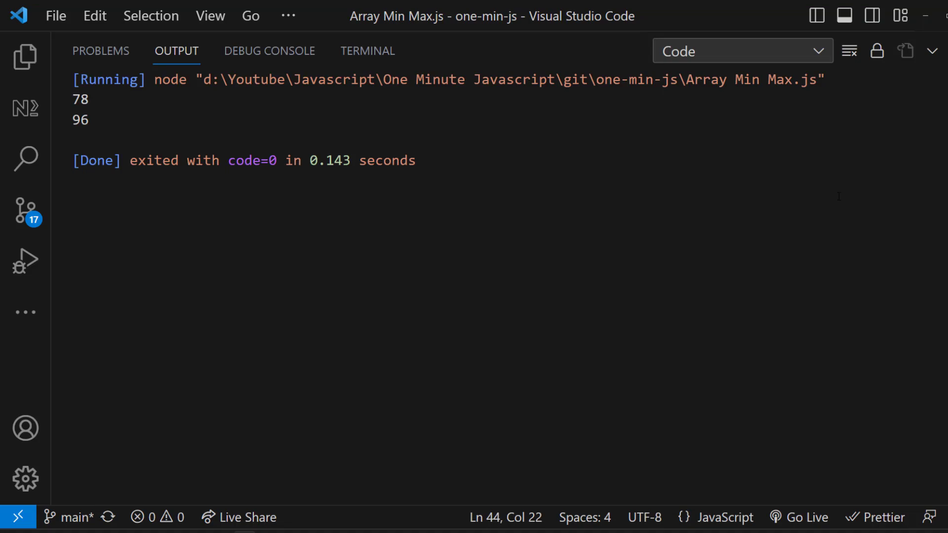
Run the forEach version of the min/max mark code, printing 78 and 96 again
click(933, 51)
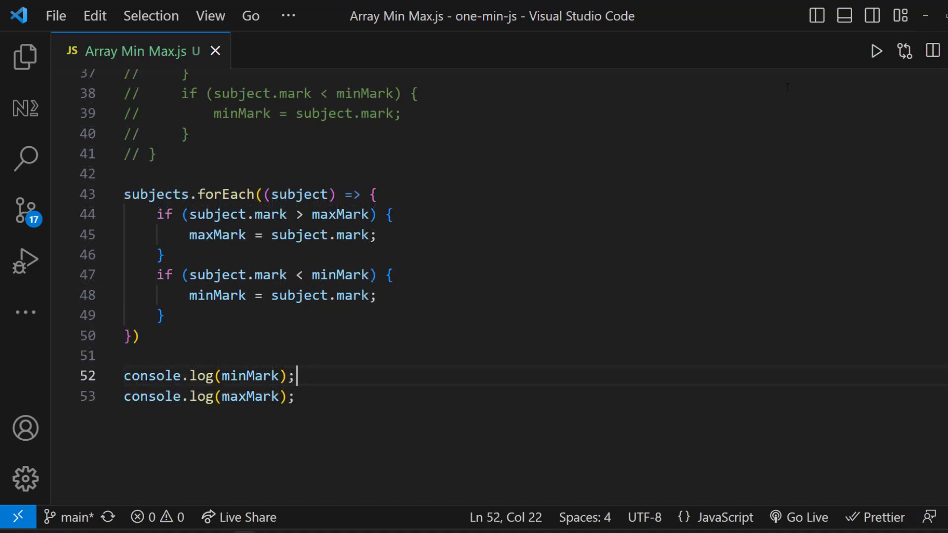
click(876, 51)
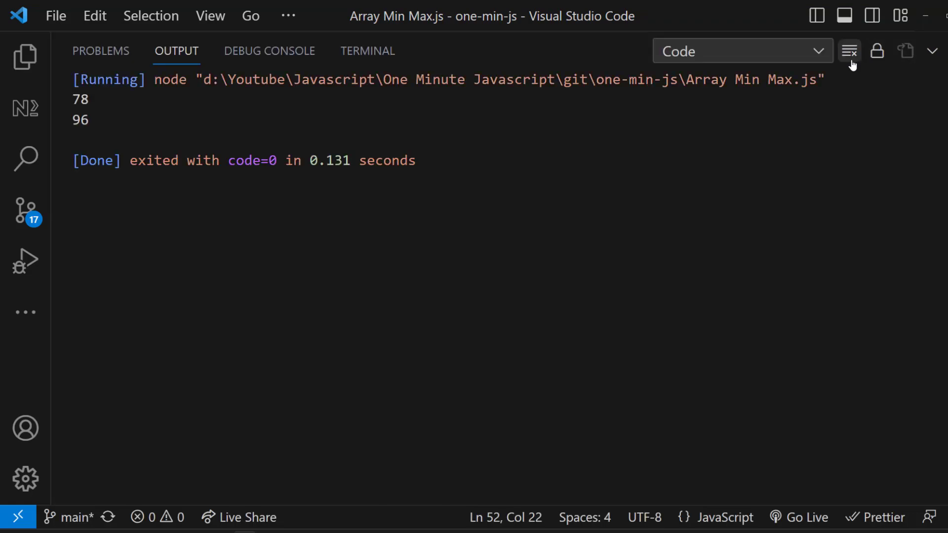
click(851, 51)
click(933, 51)
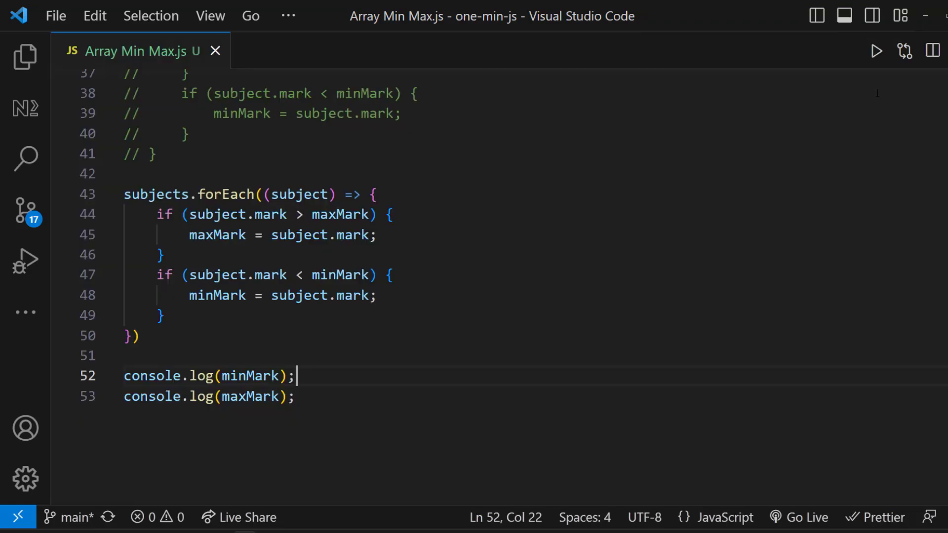
Comment out the forEach block, map subjects to a marks array, and run to print [89, 96, 78, 94]
drag(297, 396, 124, 194)
key(ctrl+slash)
click(338, 397)
key(Return)
key(Return)
text(let marks =)
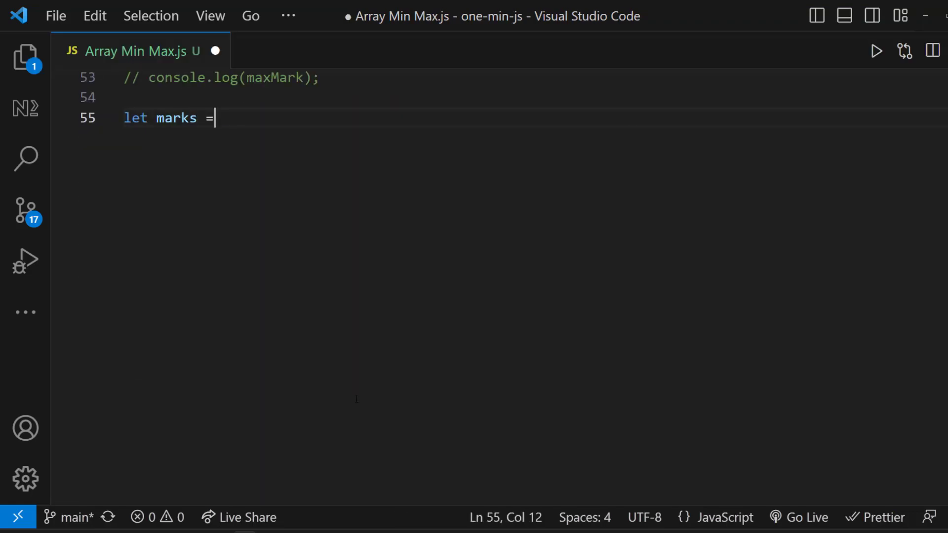
text( subjects.map((subject) => )
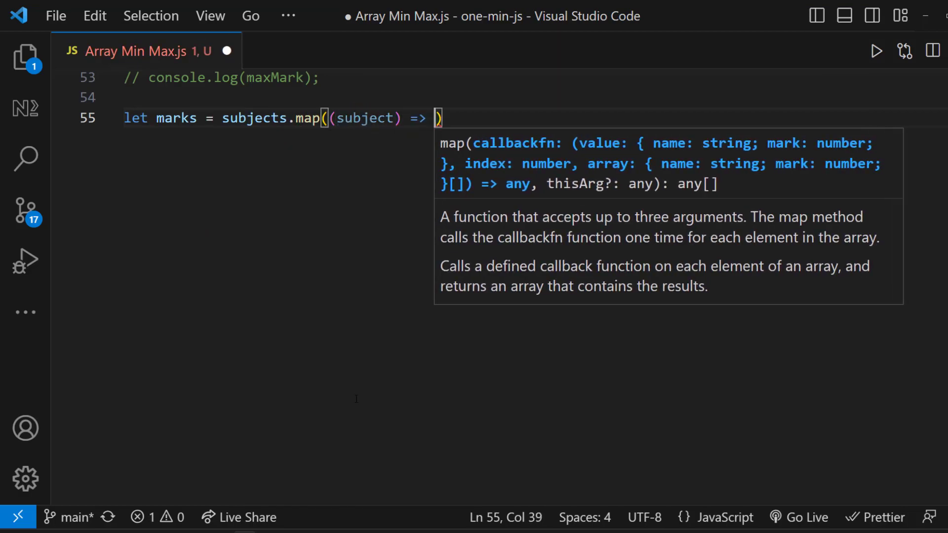
text(subject.mark);)
key(Return)
text(console.log)
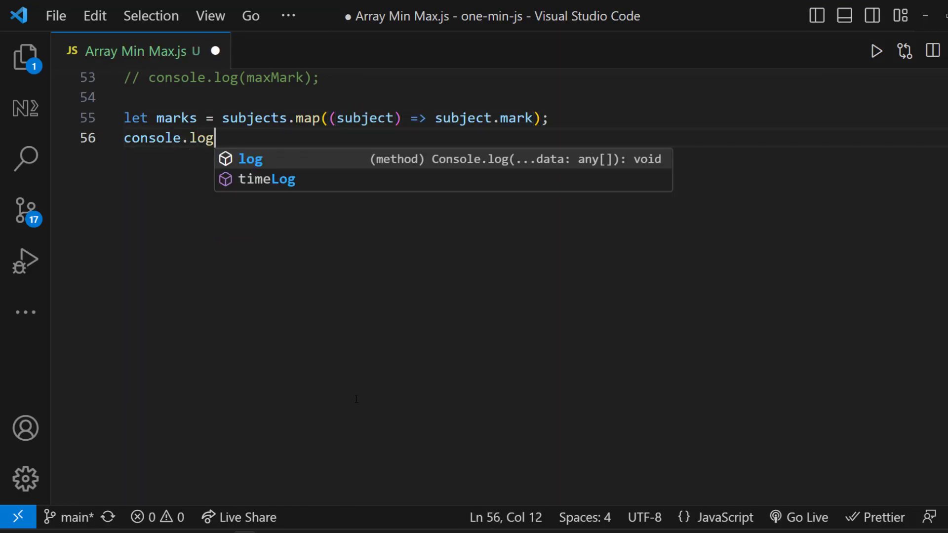
text((marks);)
key(ctrl+s)
click(876, 50)
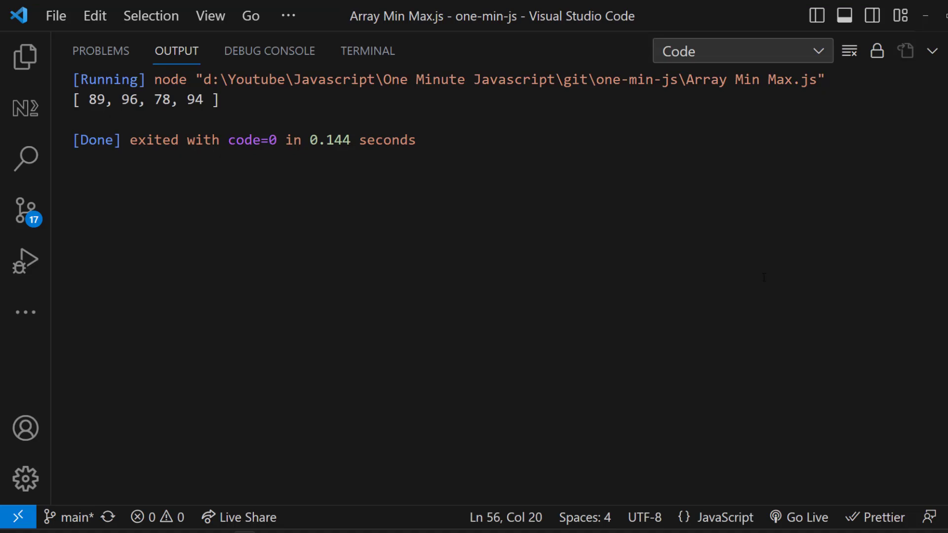
Log Math.max(...marks) and Math.min(...marks), save, and run to print them
click(909, 45)
key(Return)
text(con)
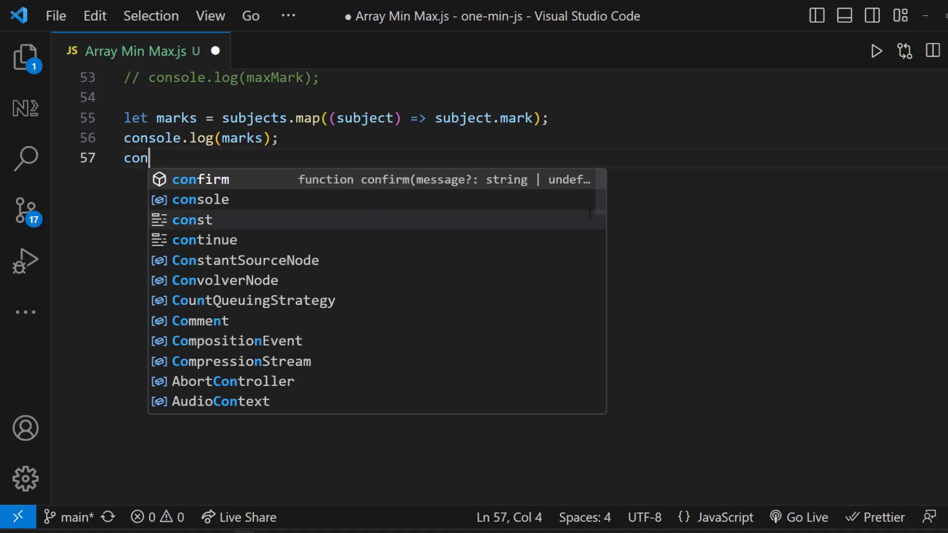
text(sole.log(Math.max(...marks)
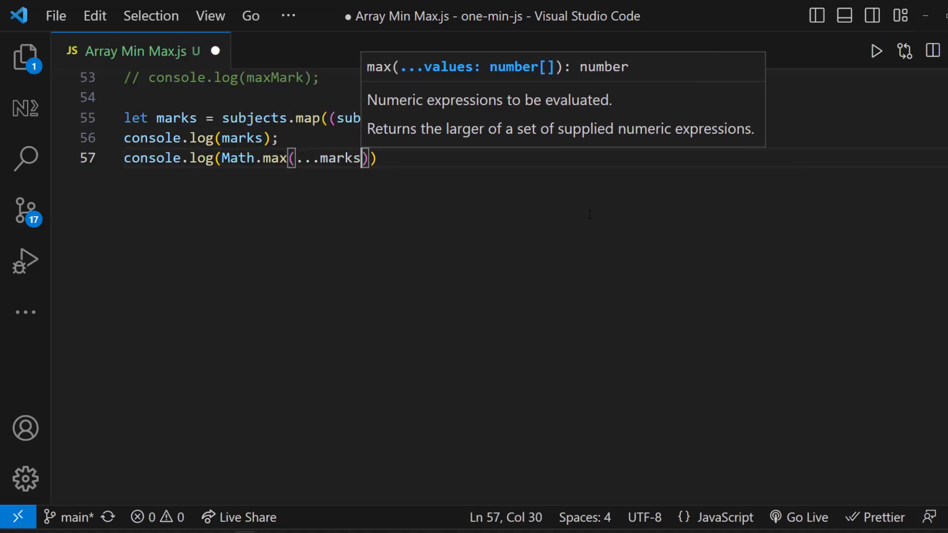
text());)
key(shift+alt+Down)
double_click(275, 178)
text(min)
key(Escape)
key(ctrl+s)
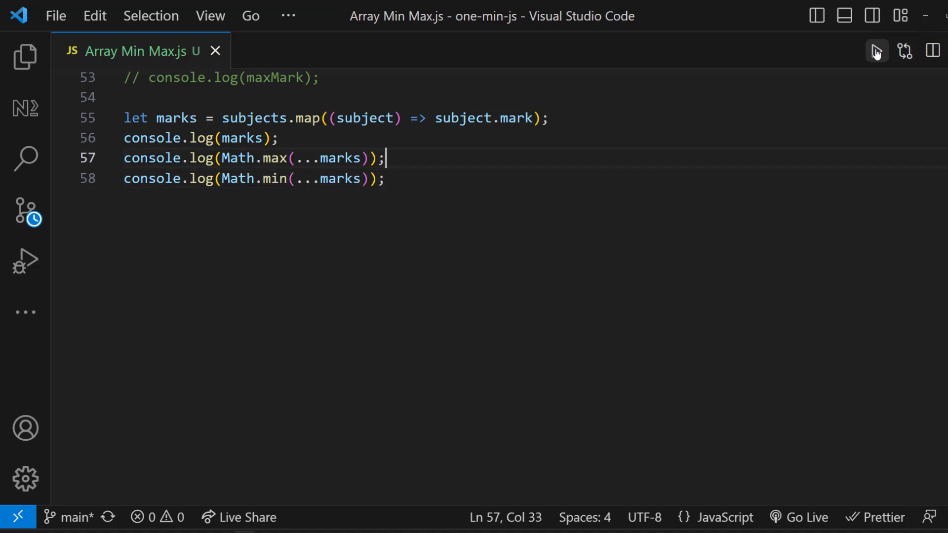
click(876, 51)
click(850, 52)
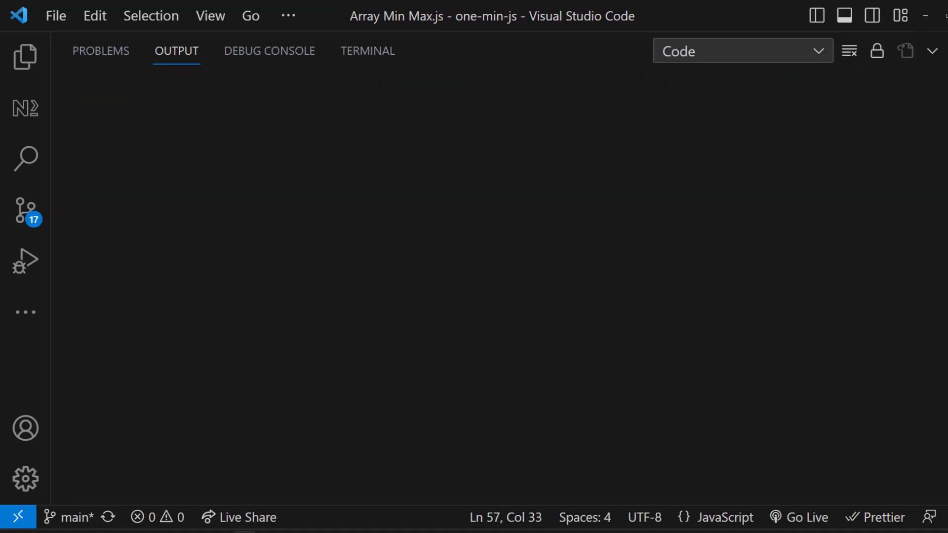
Comment out the map lines and write a reduce returning the subject with the highest mark
mouse_move(387, 179)
mouse_down()
mouse_move(127, 138)
mouse_move(126, 118)
mouse_up()
key(ctrl+slash)
click(518, 179)
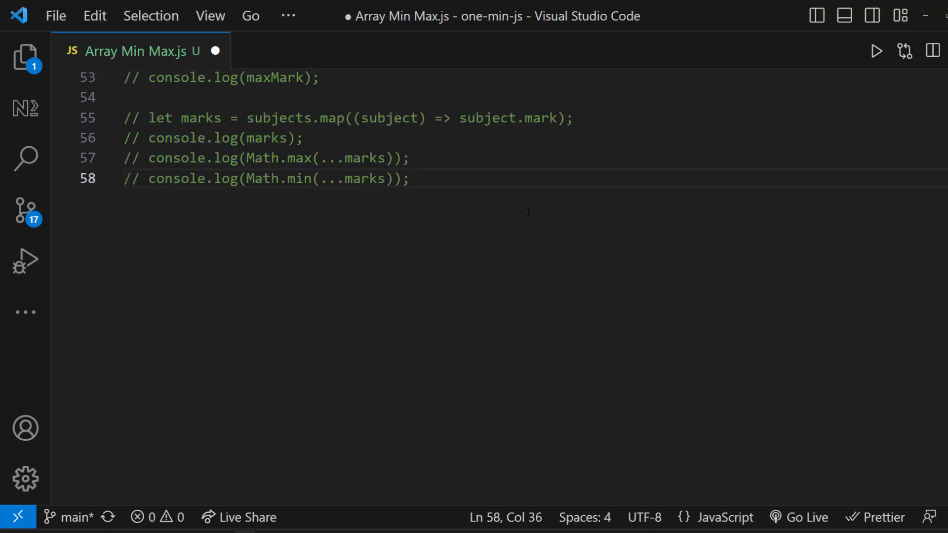
key(Return)
key(Return)
text(let maximumMark = sub)
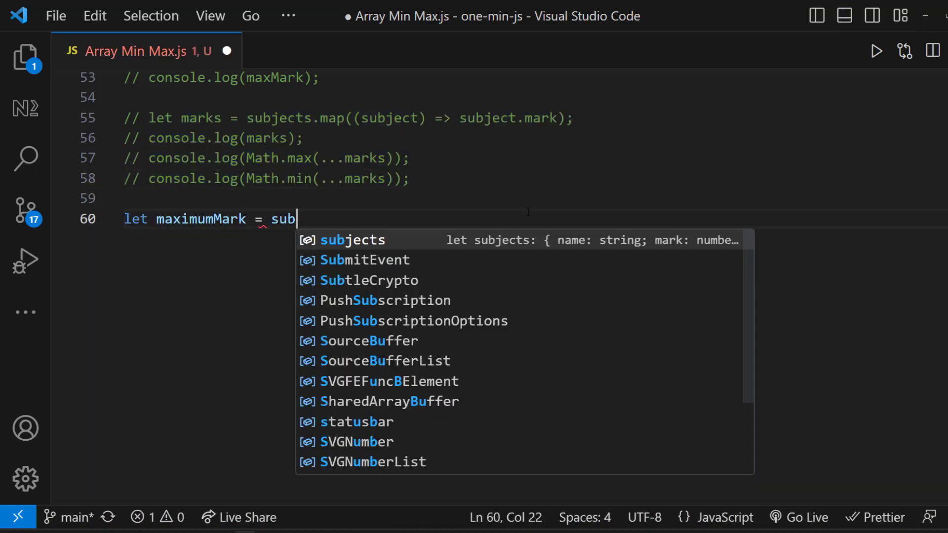
text(jects.reduce((acc, curr)
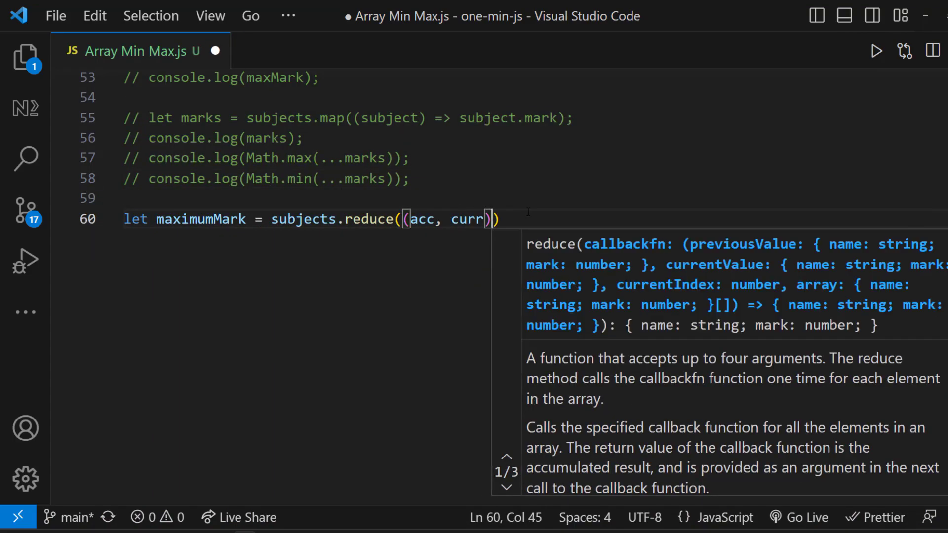
text() => {)
key(Return)
text(return acc.mar)
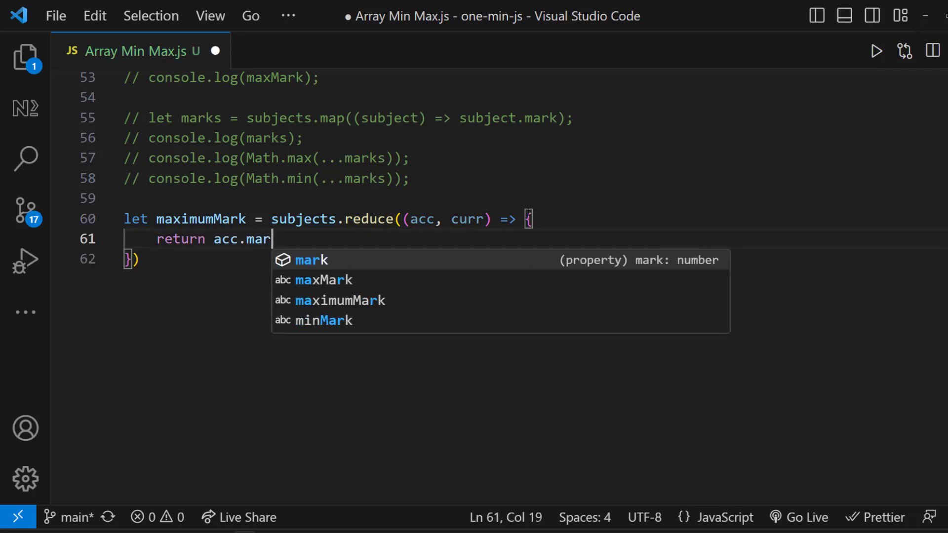
text(k > curr.mark )
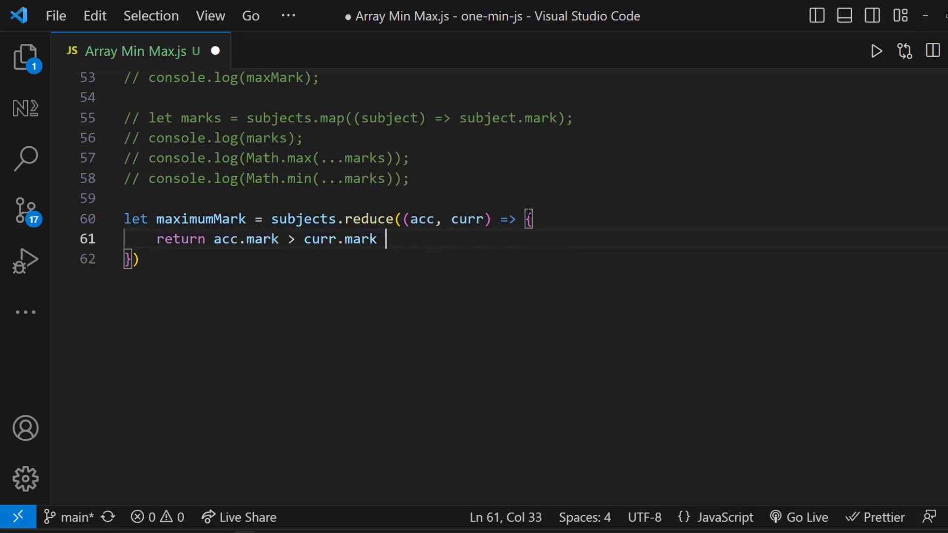
text(? acc : curr;)
key(Down)
text(;)
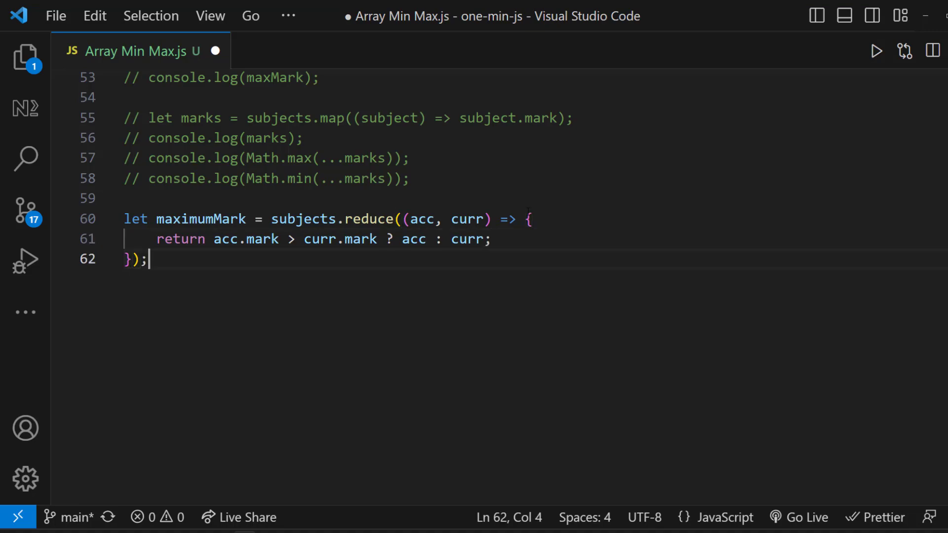
text(onsole.log)
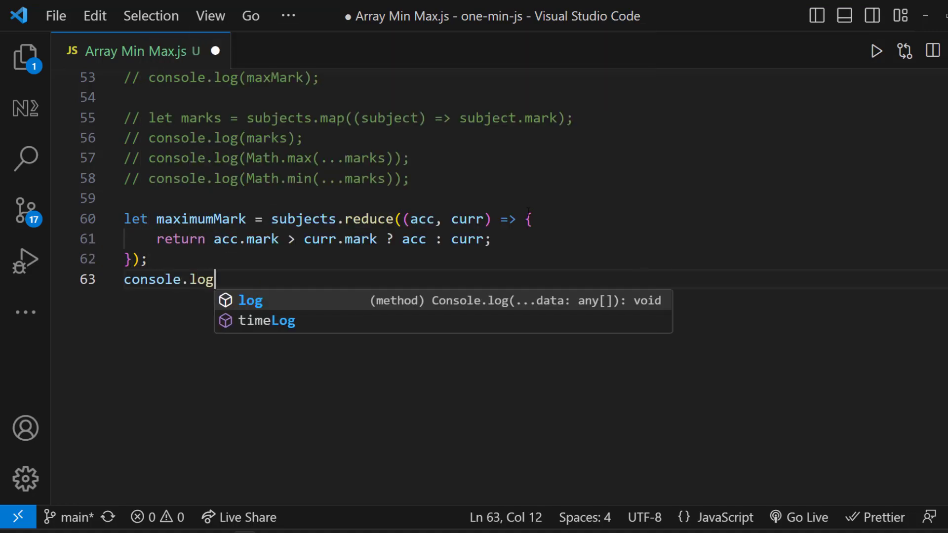
text((maximumMark.mark)
Log maximumMark.mark, save, and run to print 96
key(End)
text(;)
key(ctrl+s)
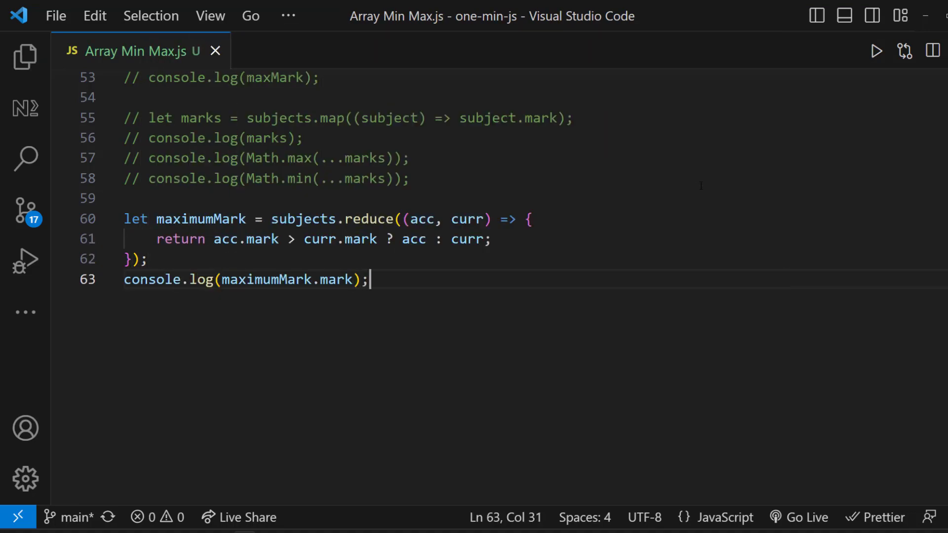
click(877, 52)
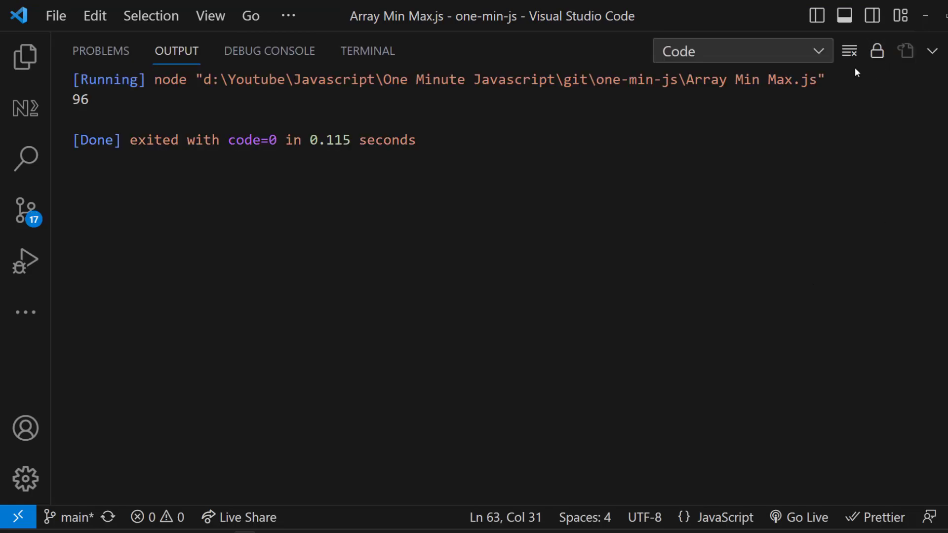